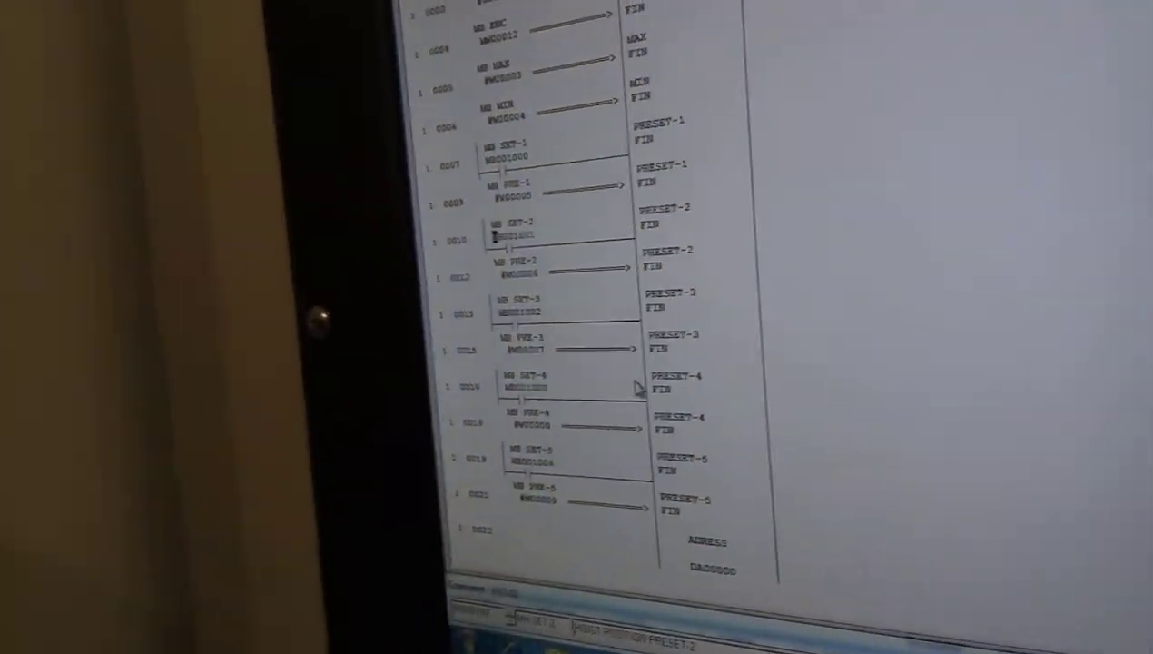
Save the HOIST POSITION ladder drawing with its preset rows using Ctrl+S.
{"action": "key", "text": "ctrl+s"}
Confirm the save, then re-save after making MH SET-2 (MB001001) normally closed.
{"action": "key", "text": "Return"}
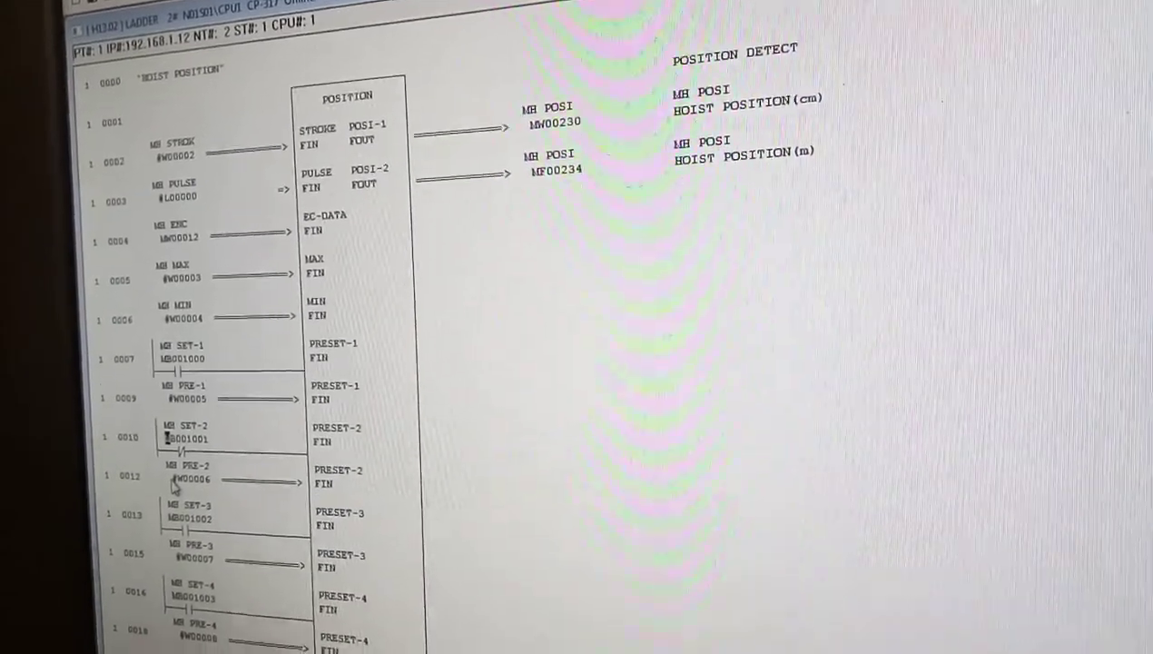
{"action": "key", "text": "ctrl+s"}
Confirm both saves of the edited ladder drawing and dismiss each completion notice.
{"action": "key", "text": "Return"}
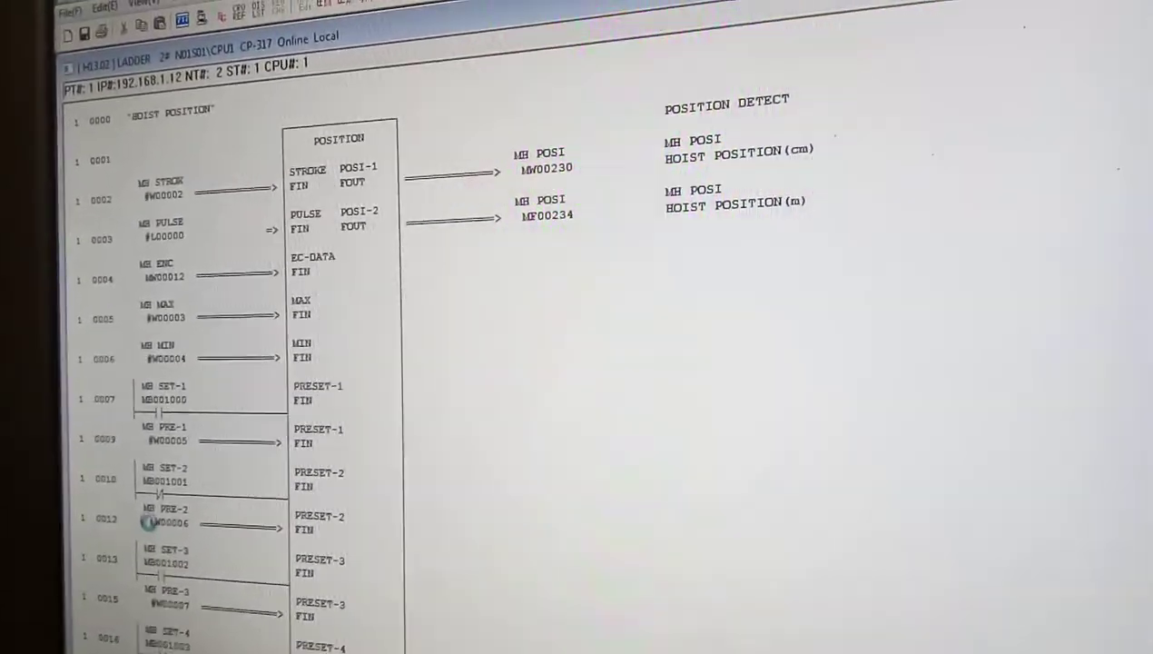
{"action": "key", "text": "Return"}
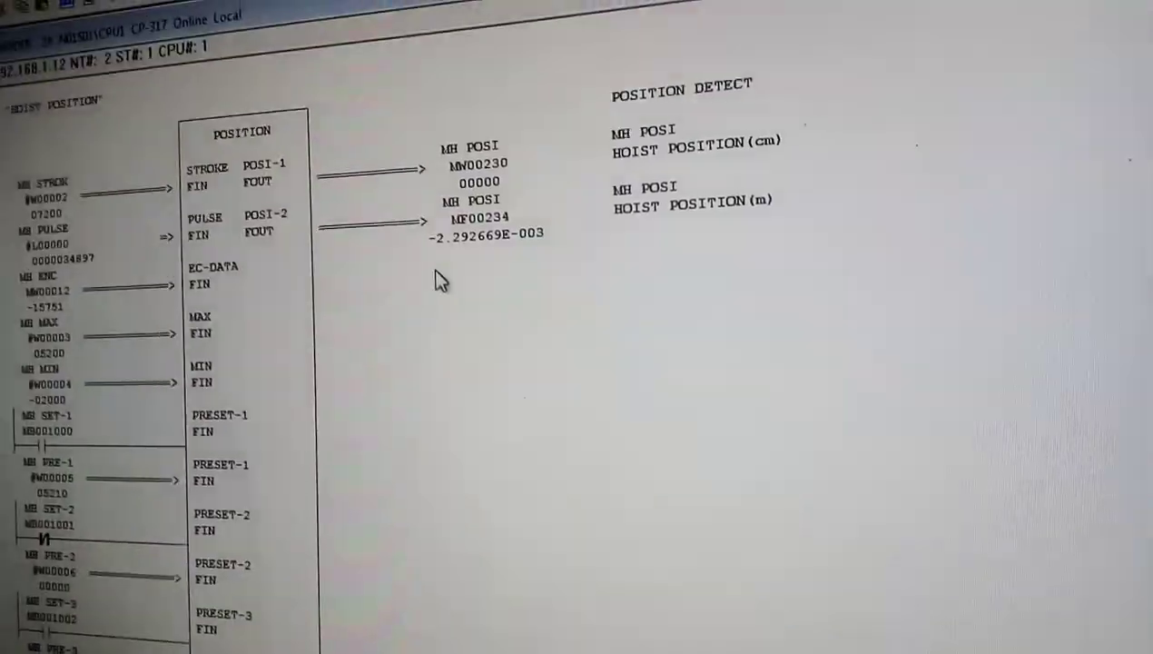
{"action": "key", "text": "ctrl+s"}
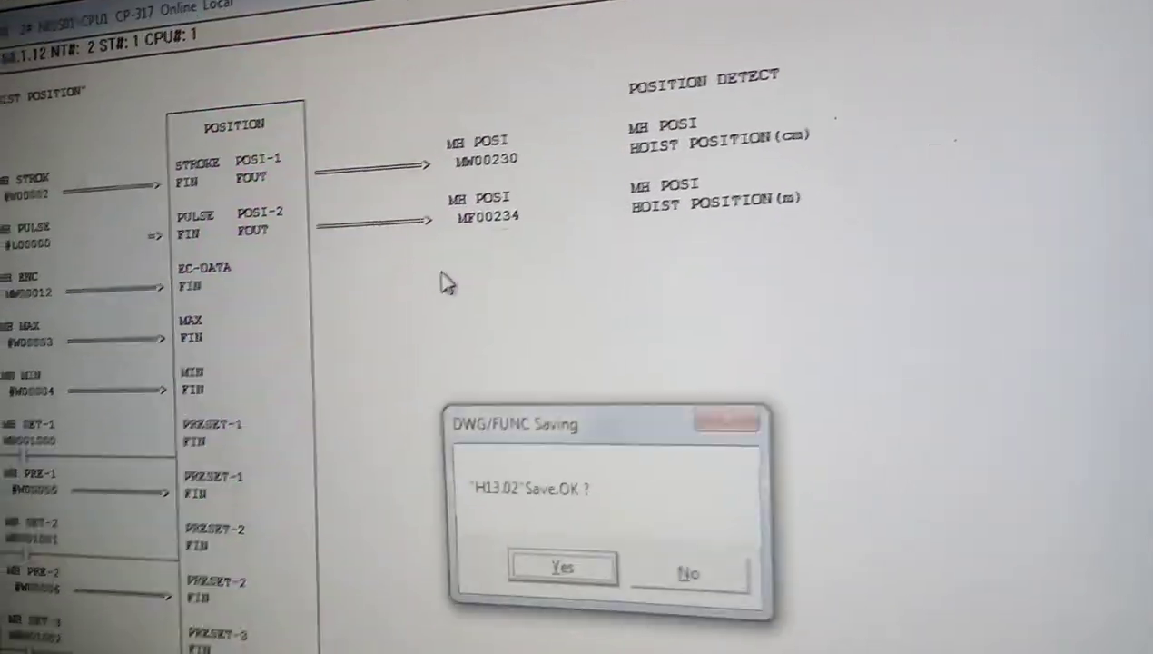
{"action": "key", "text": "Return"}
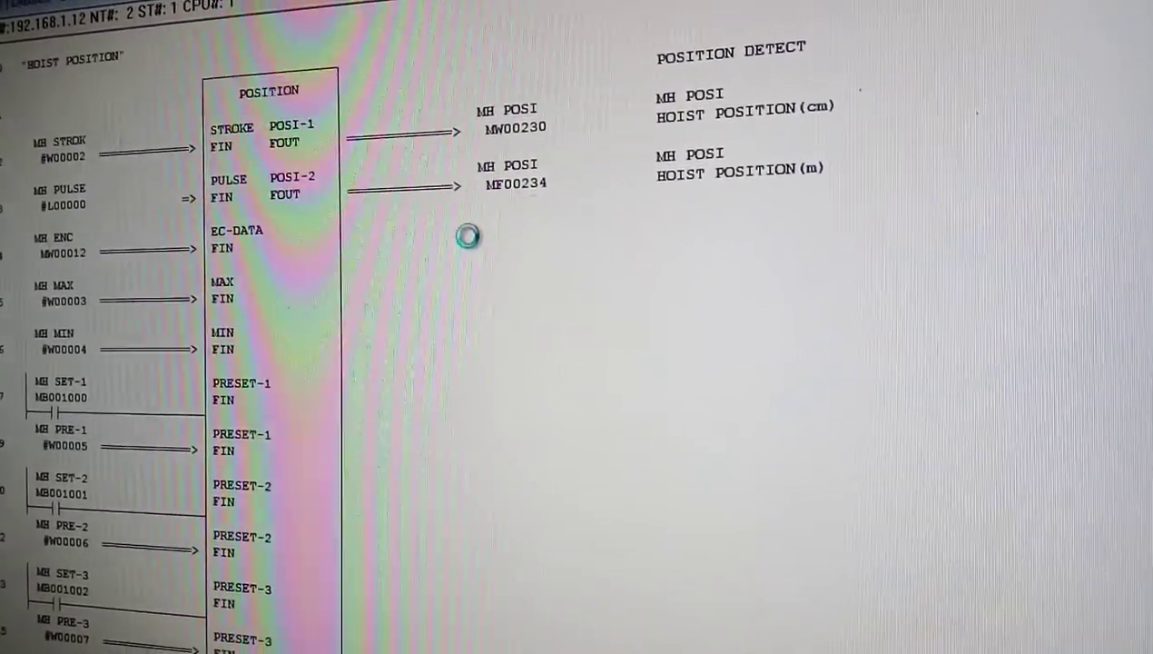
{"action": "key", "text": "Return"}
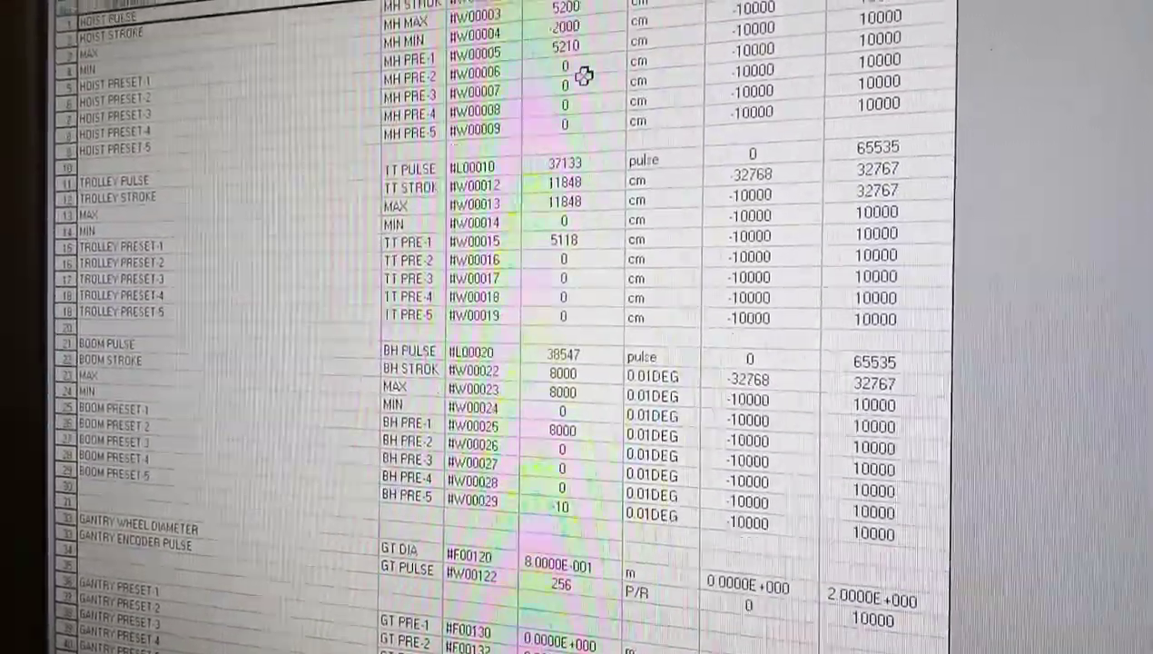
Begin editing the MH PRE-2 SETVAL cell in the #REG constant table.
{"action": "left_click", "coordinate": [583, 75]}
{"action": "type", "text": "30"}
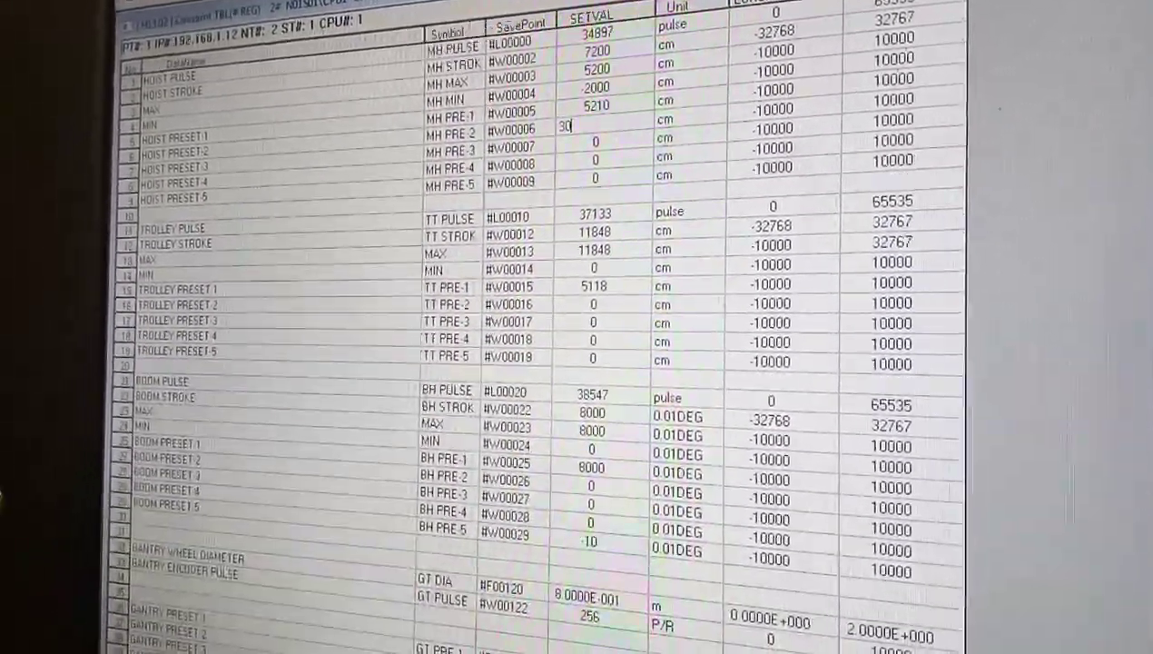
{"action": "type", "text": "45"}
Commit 3045 as the MH PRE-2 preset and save the preset table.
{"action": "key", "text": "Tab"}
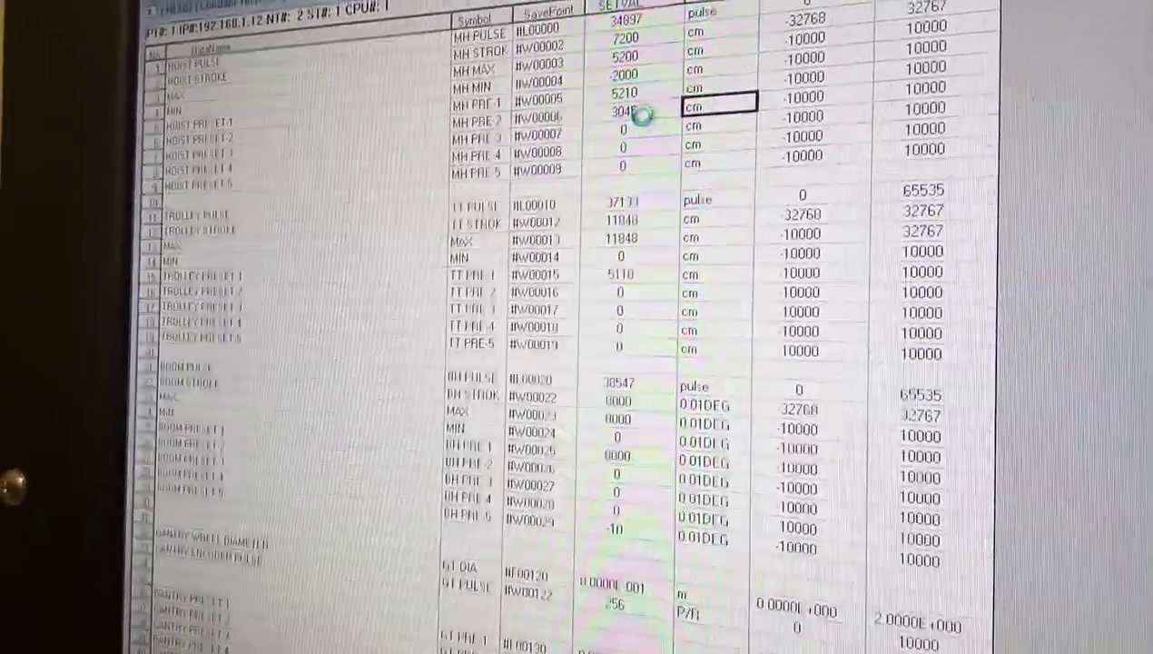
{"action": "key", "text": "Return"}
{"action": "key", "text": "Escape"}
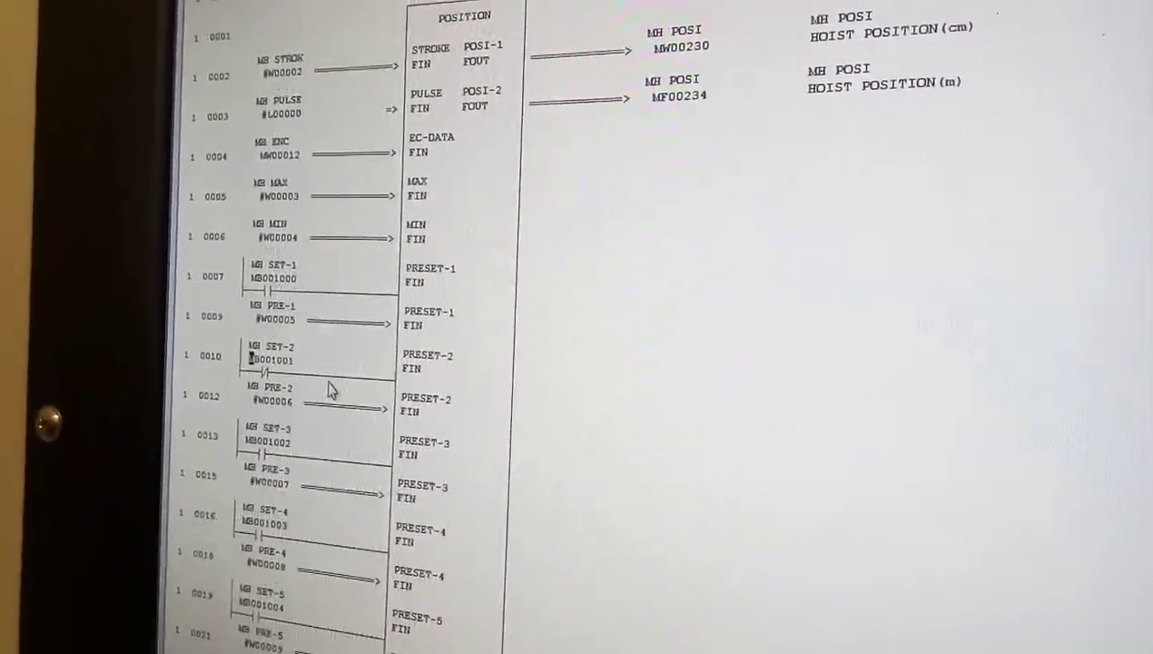
Save drawing H13.02 and return to the ladder, where MW00230 shows 03045.
{"action": "key", "text": "ctrl+s"}
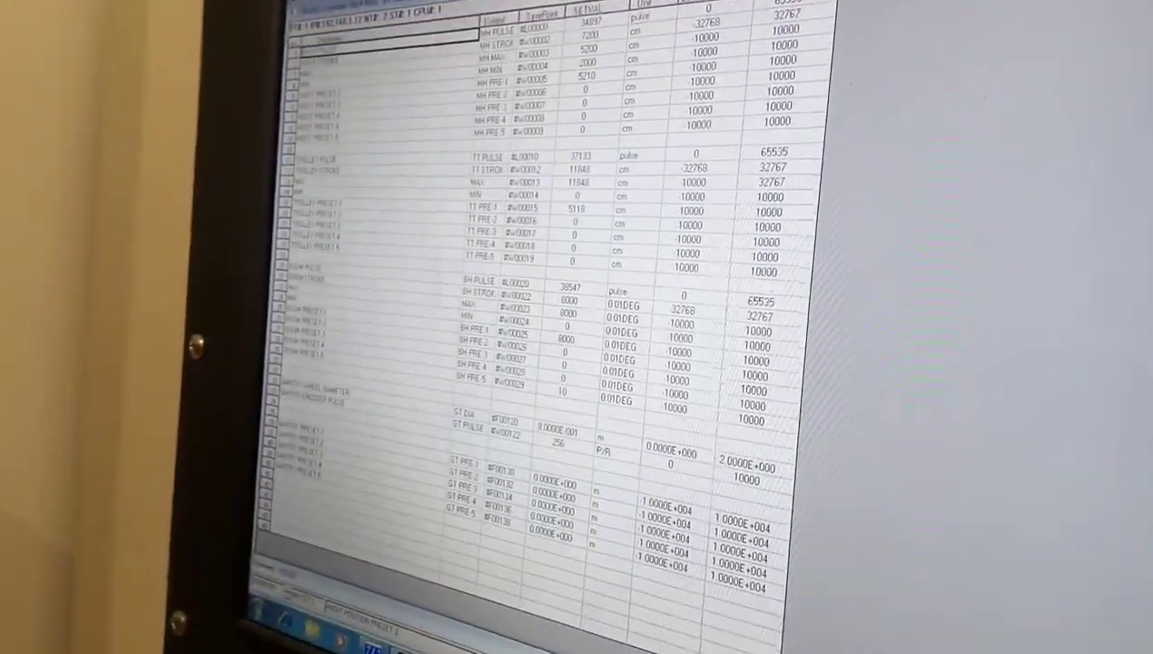
{"action": "key", "text": "Escape"}
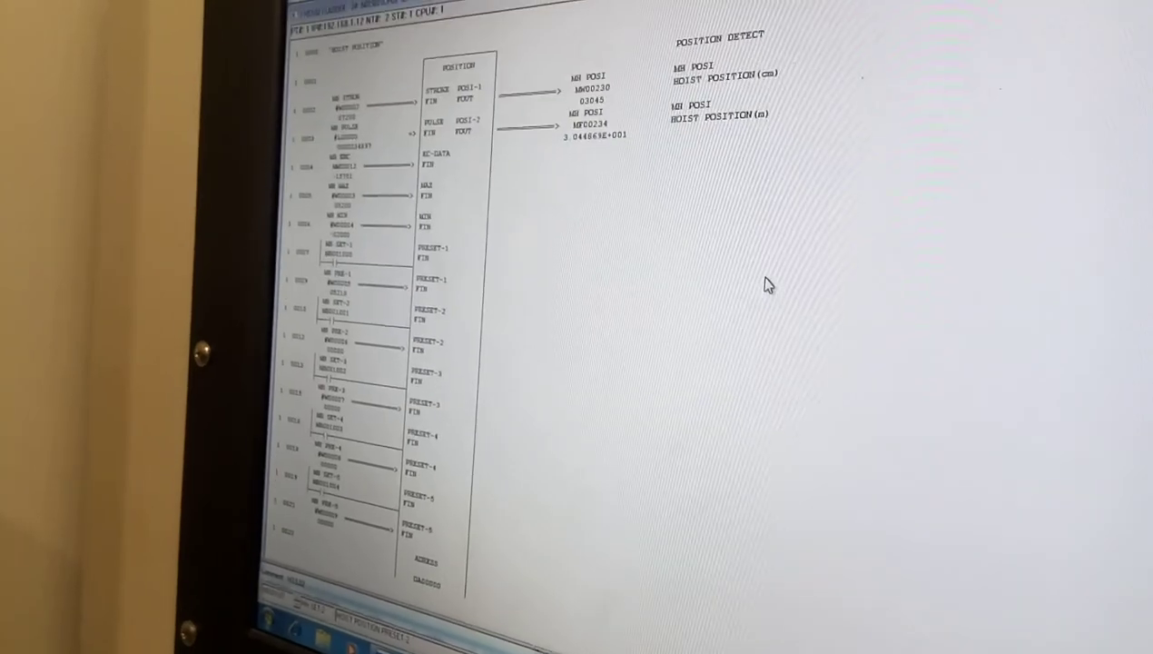